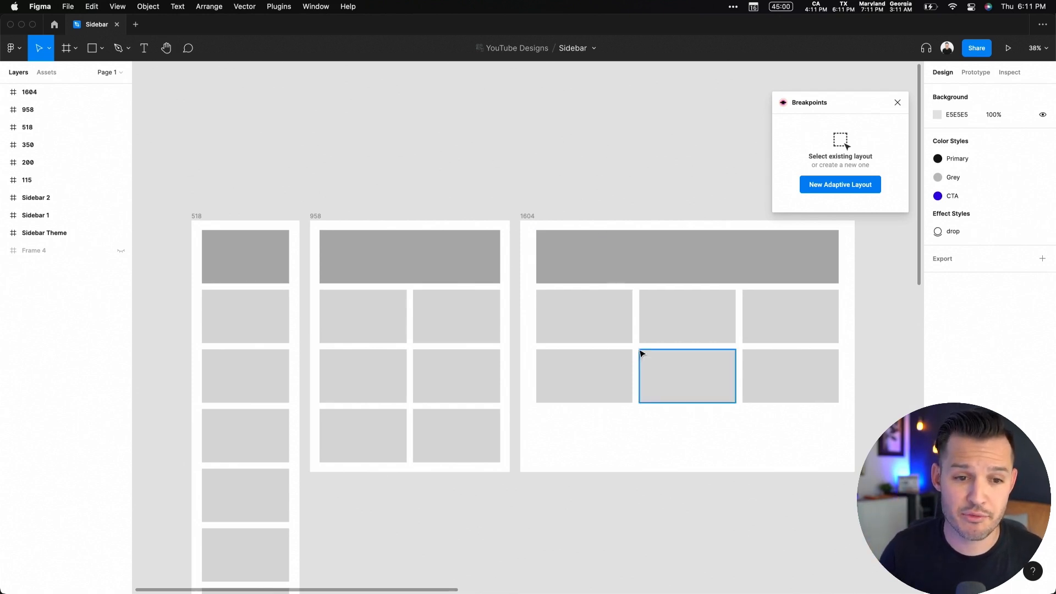
Narrow the 1604 frame to about 755 px wide to test its reflow, and undo the resize
drag(585, 193, 478, 183)
click(424, 206)
drag(748, 320, 690, 302)
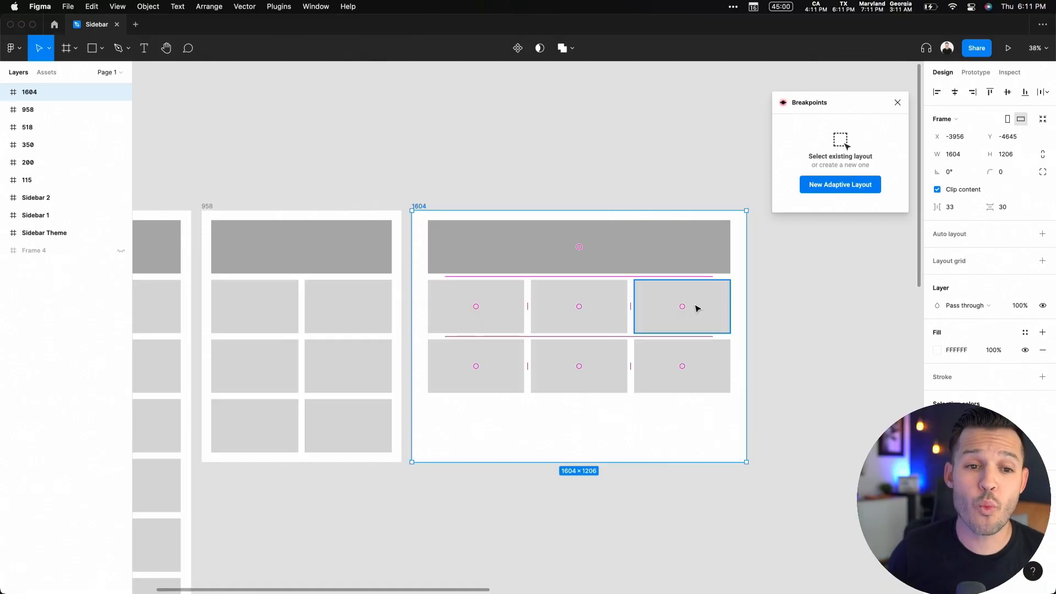
click(452, 195)
click(427, 212)
drag(746, 281, 569, 289)
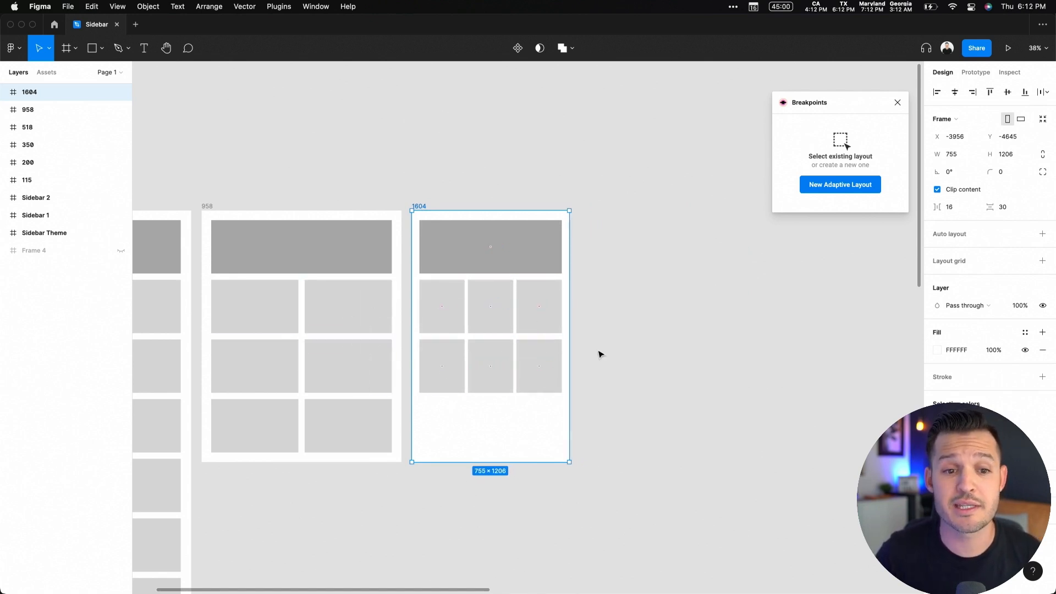
click(359, 185)
key(super+z)
key(super+z)
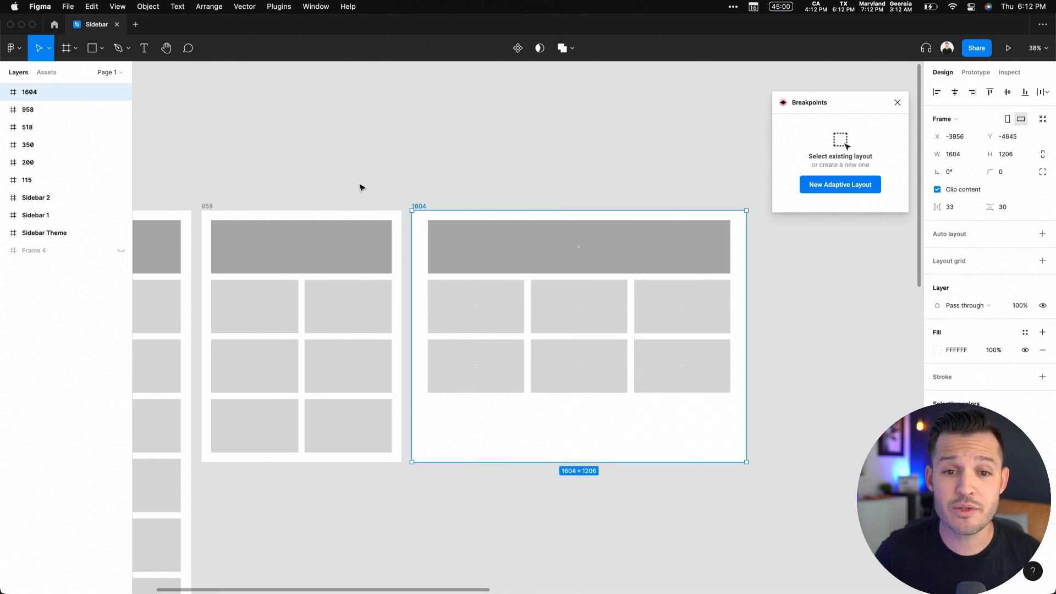
Create a new adaptive layout with the Breakpoints plugin, with no frame selected
drag(816, 108, 810, 95)
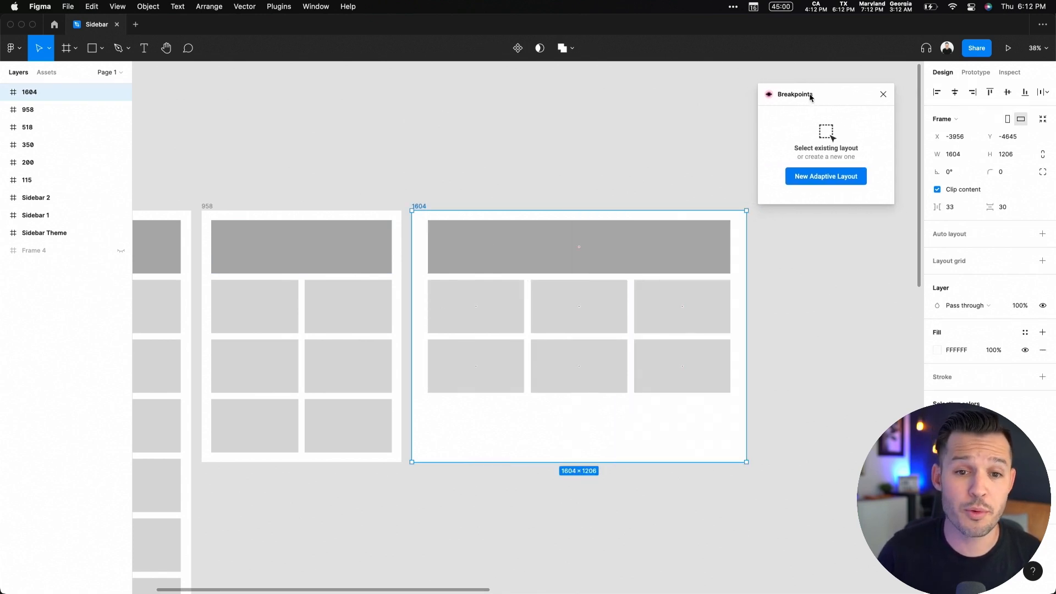
click(497, 111)
scroll(622, 233, up, 5)
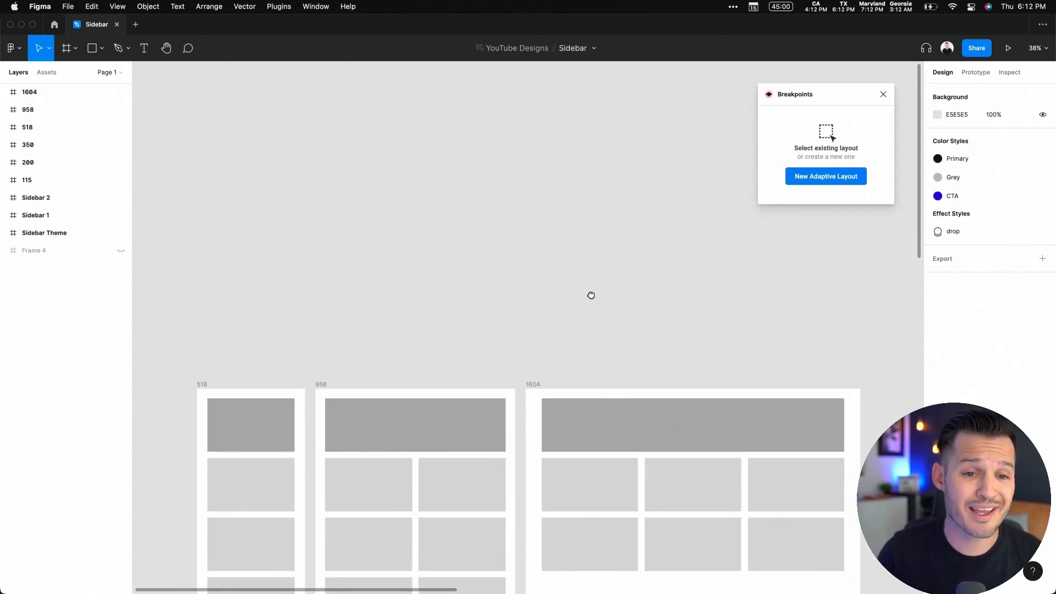
click(823, 177)
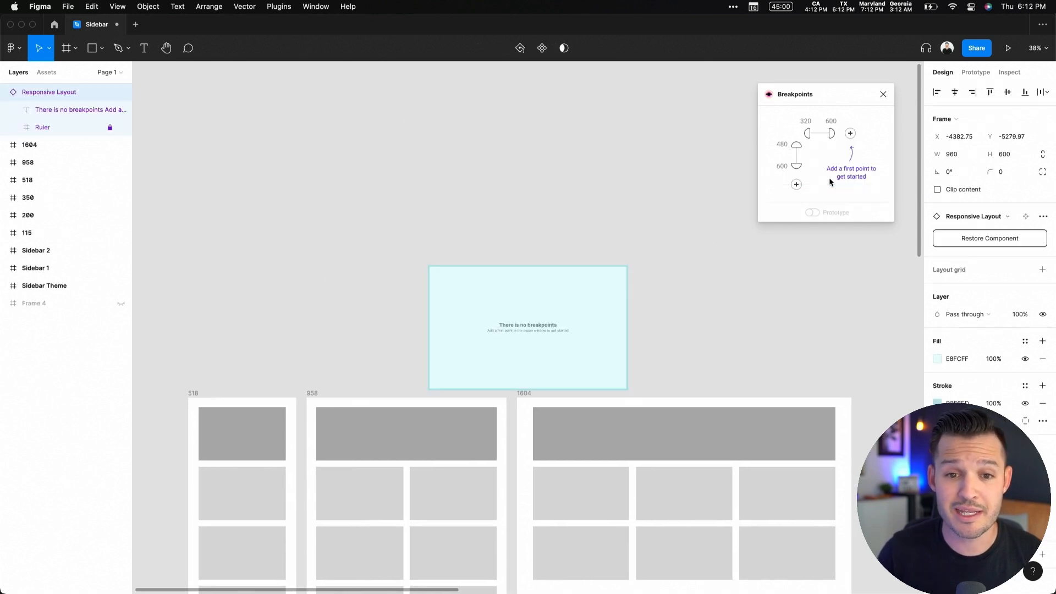
Move the Responsive Layout frame above the sidebar frames and stretch its height to about 1213 px
drag(579, 288, 587, 224)
scroll(658, 320, down, 5)
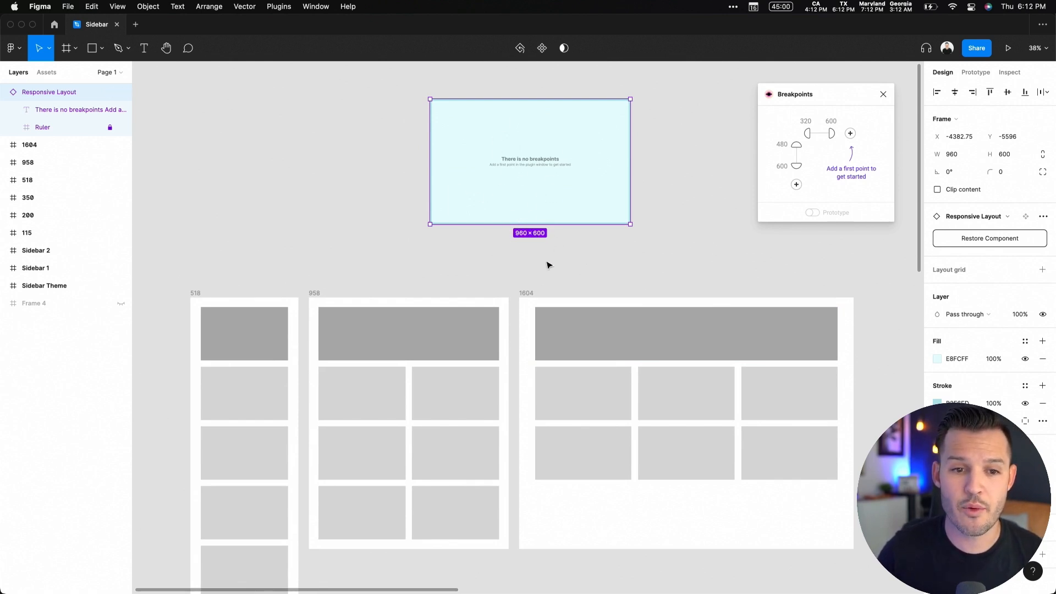
scroll(548, 262, down, 3)
scroll(542, 201, up, 3)
drag(540, 181, 527, 279)
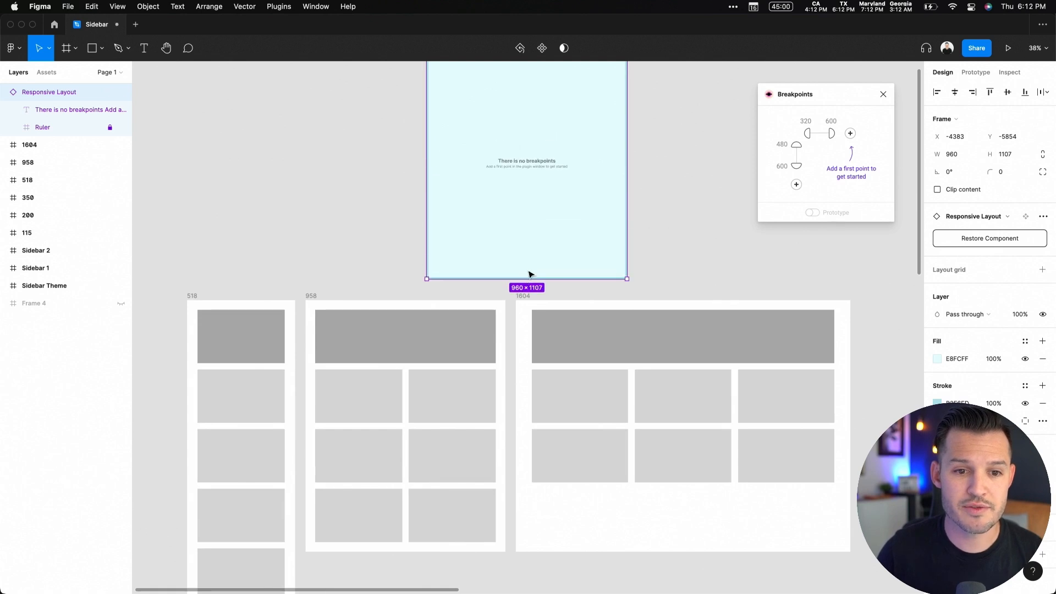
scroll(649, 248, up, 3)
drag(529, 113, 530, 93)
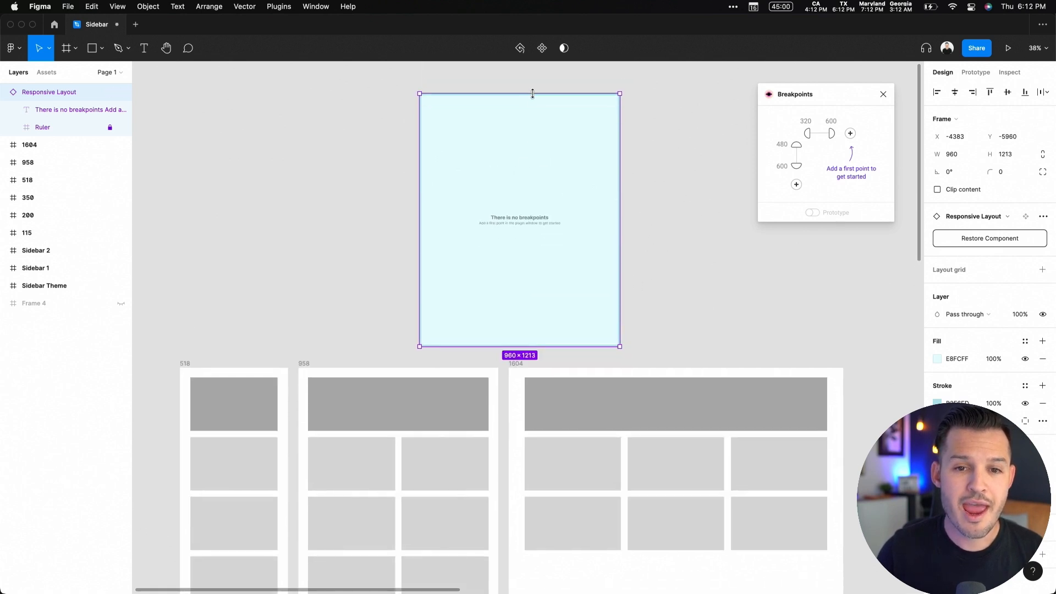
Add two horizontal breakpoints in the Breakpoints plugin
scroll(531, 158, down, 2)
drag(808, 103, 697, 129)
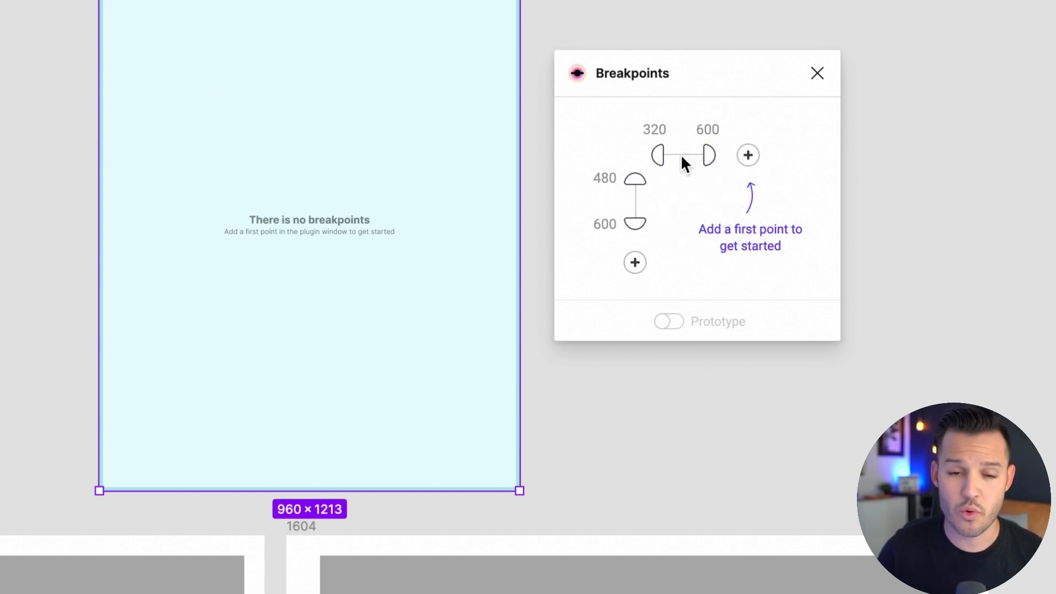
click(749, 156)
click(801, 157)
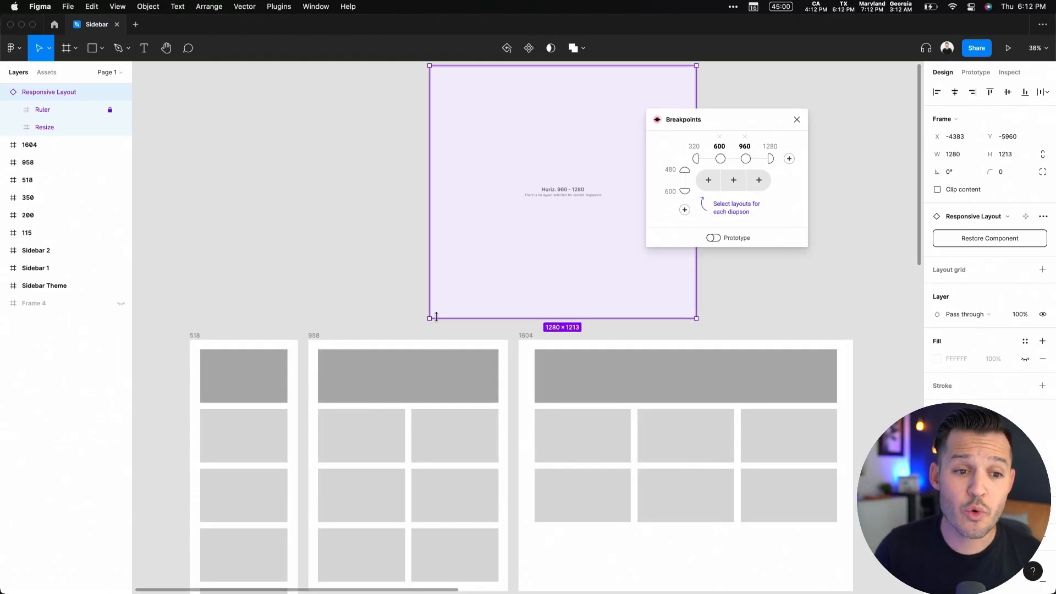
Set the horizontal breakpoints to 518, 958, 1279 and 1920
scroll(436, 316, down, 3)
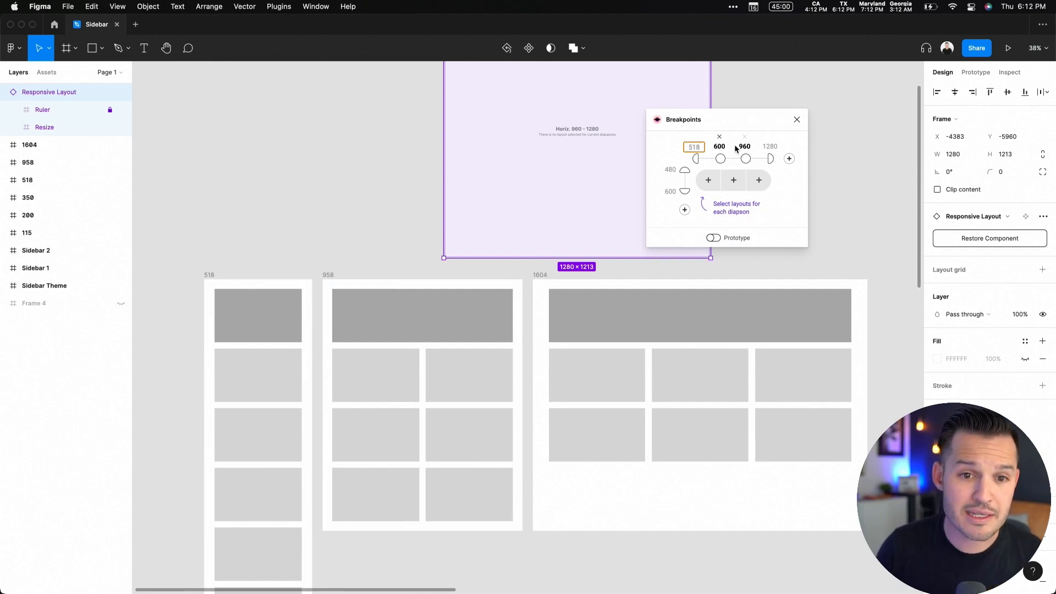
click(720, 146)
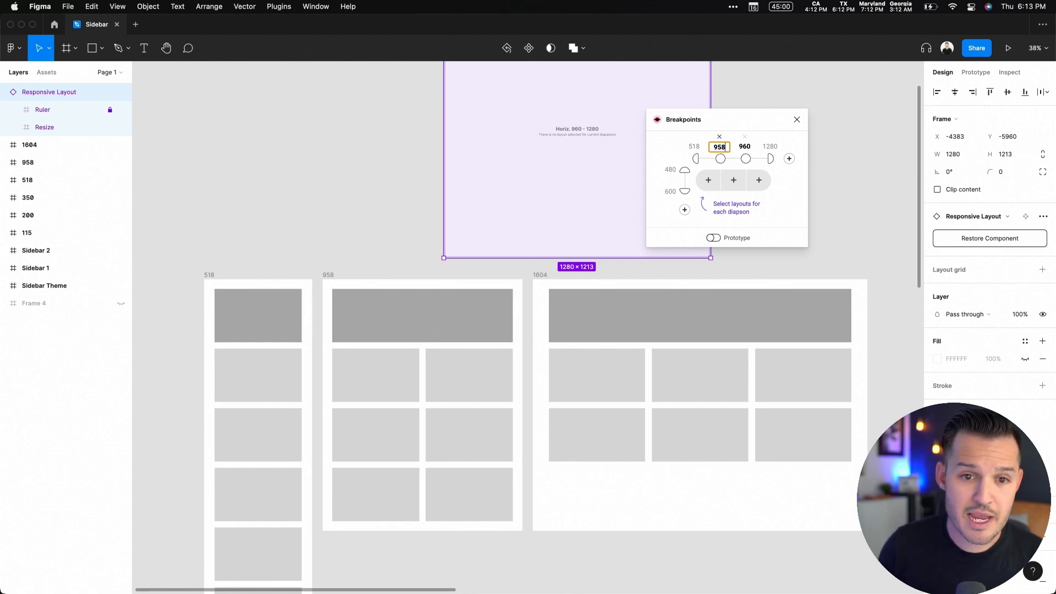
key(Return)
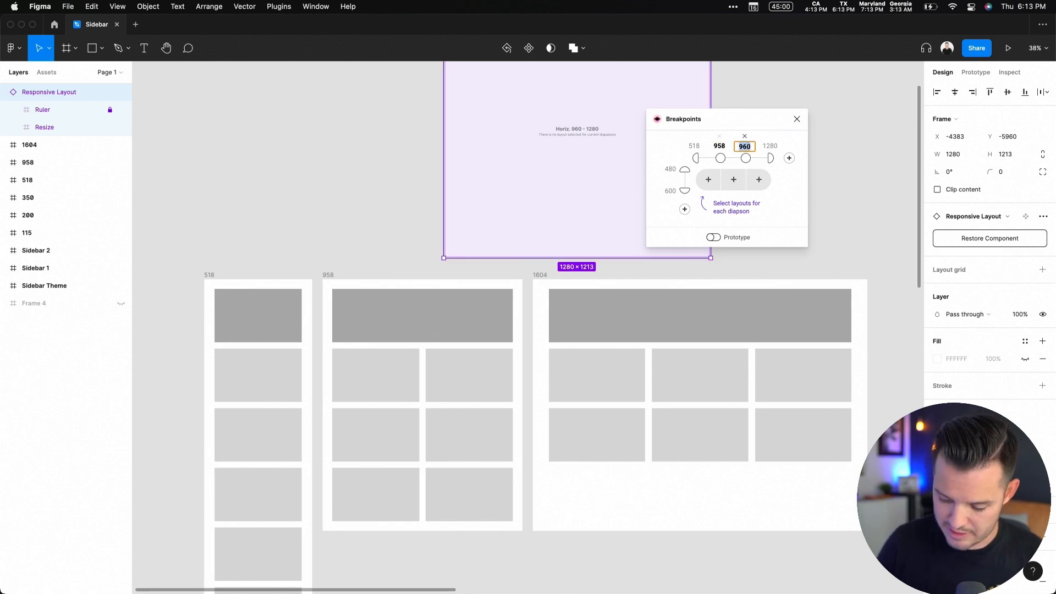
key(Return)
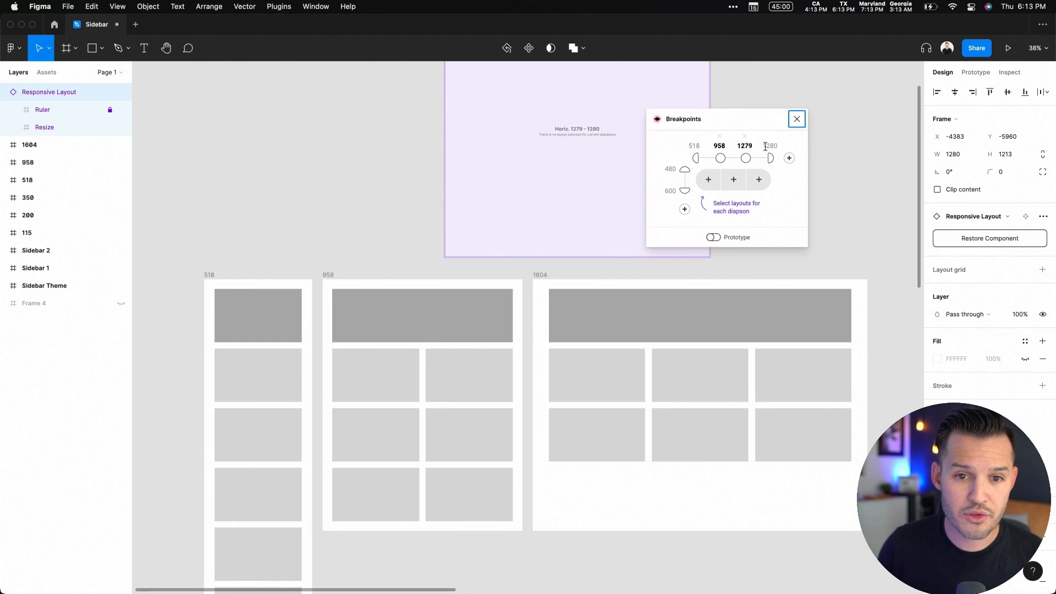
text(19)
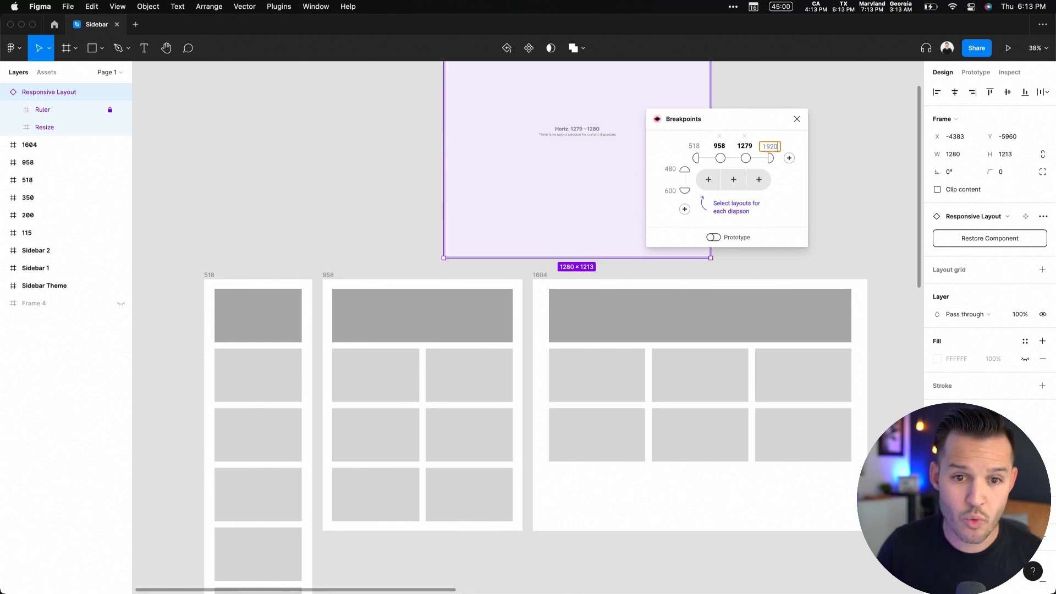
key(Return)
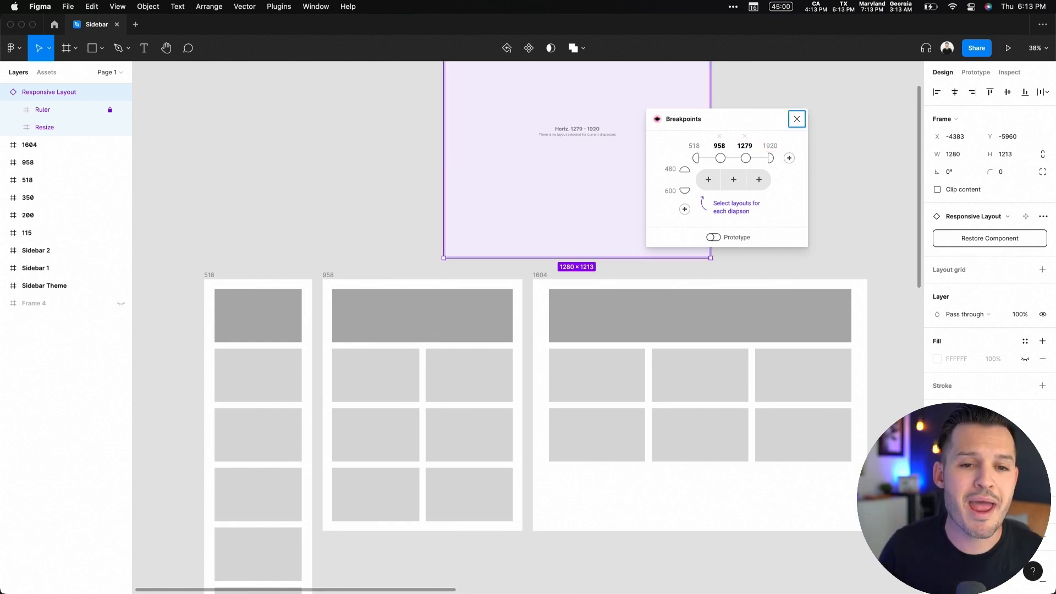
Assign the 518 frame as the master layout for the 518–957 range
drag(737, 119, 794, 111)
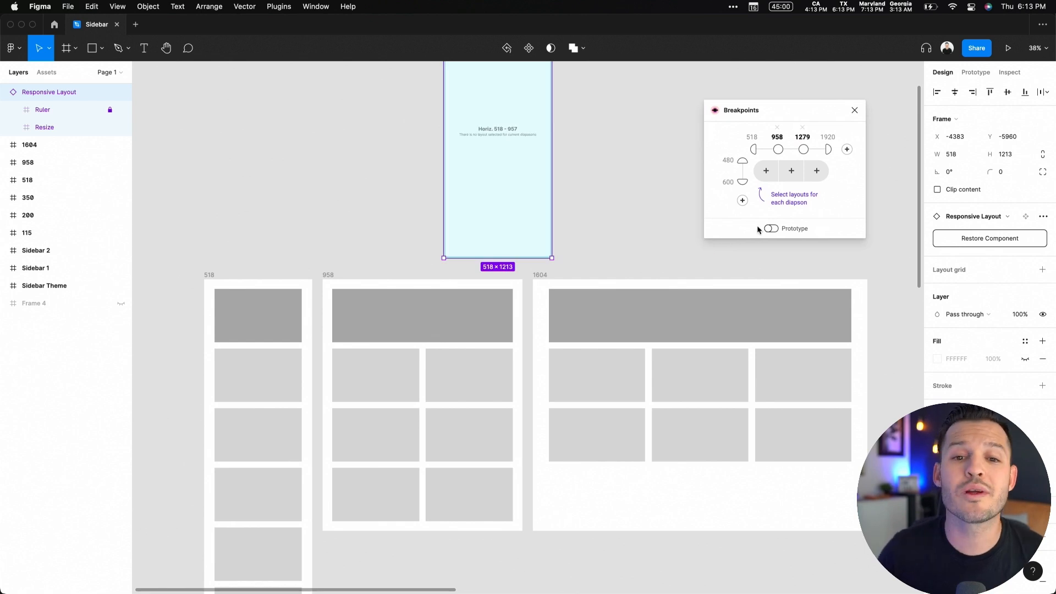
click(766, 171)
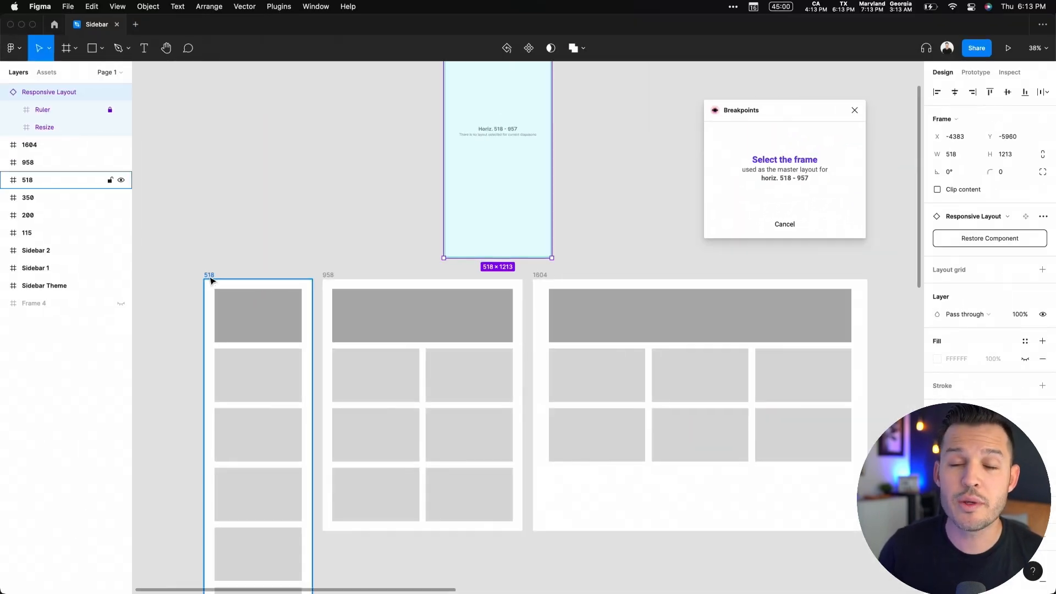
click(211, 281)
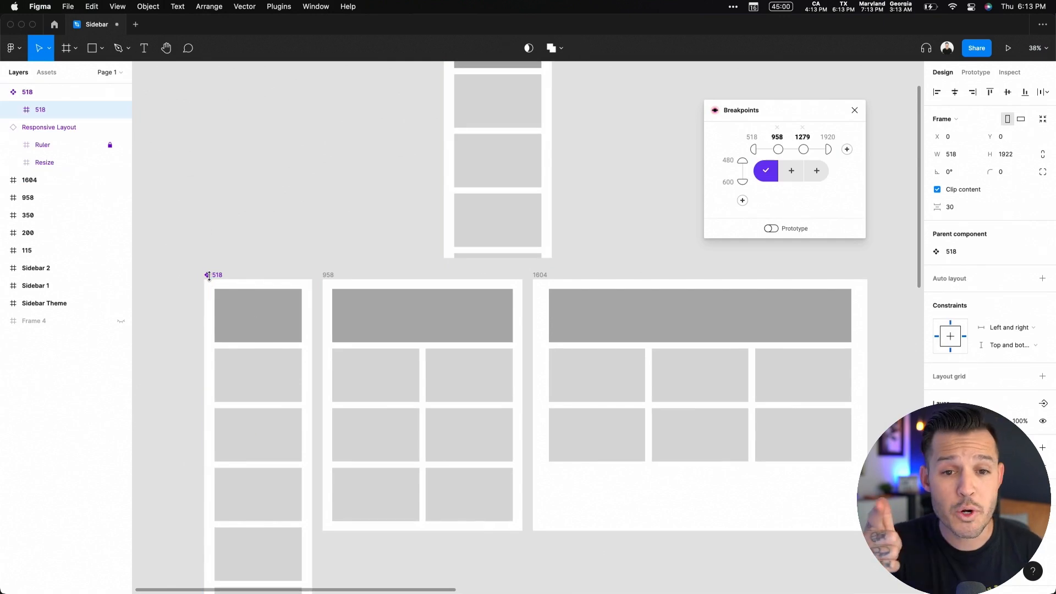
Assign the 958 and 1604 frames as master layouts for the two remaining ranges
click(795, 175)
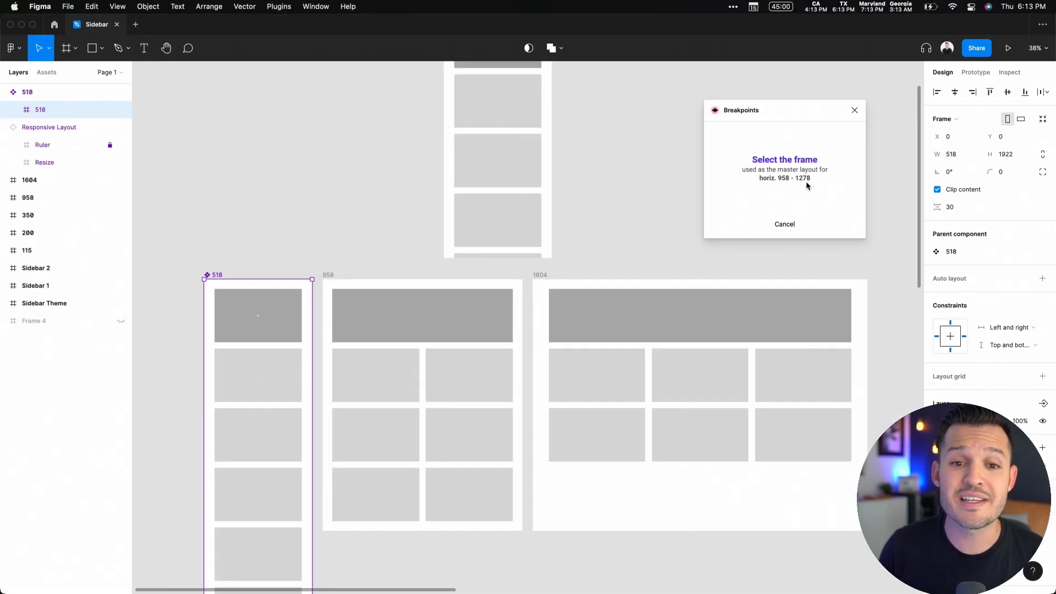
click(348, 279)
click(816, 172)
click(537, 275)
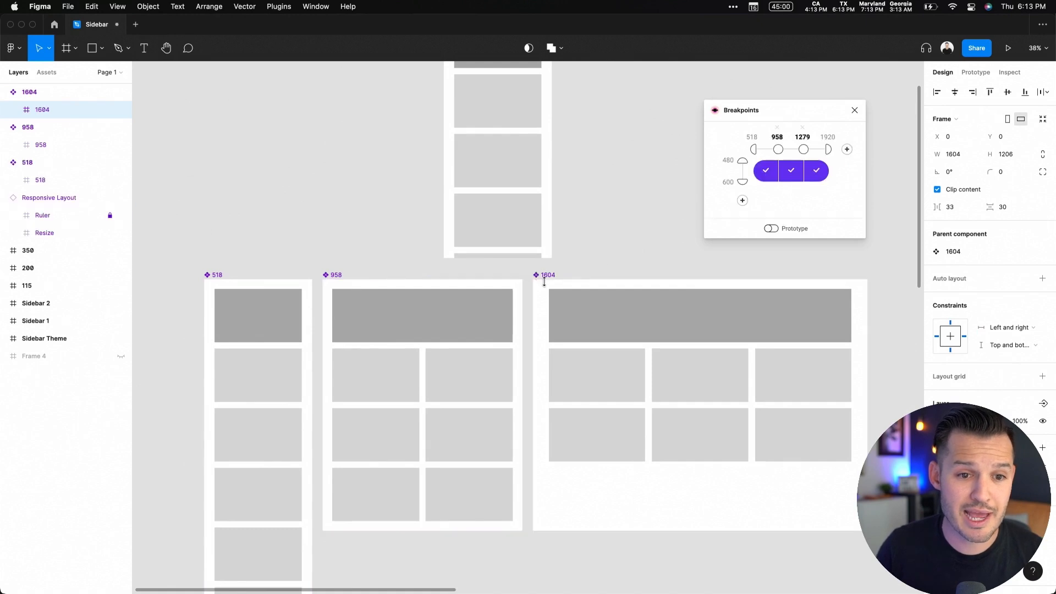
Move the Responsive Layout frame up and to the left, clear of the sidebar frames
scroll(625, 231, up, 5)
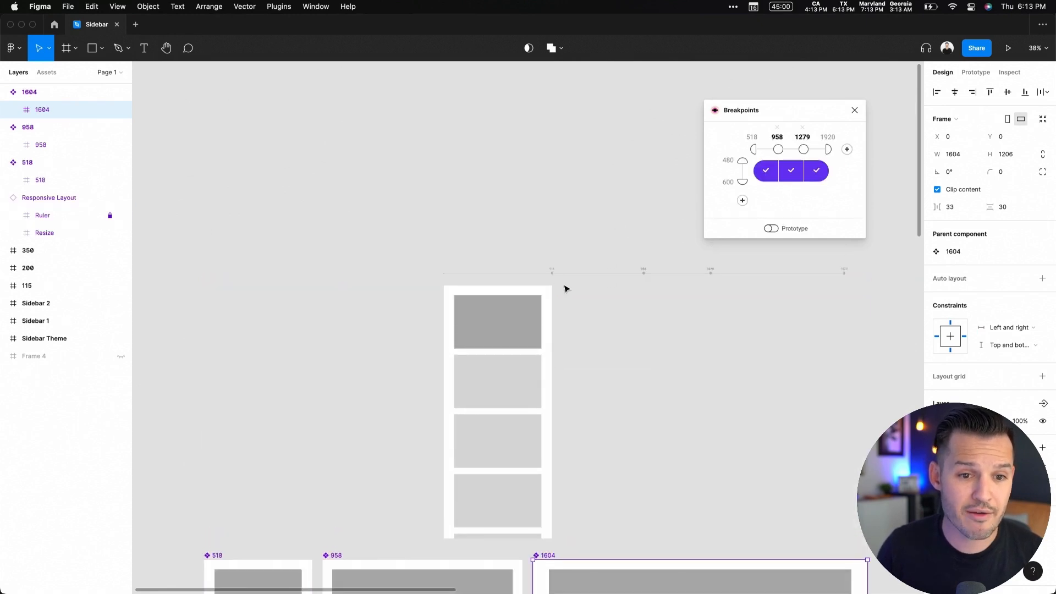
click(479, 297)
drag(469, 287, 295, 224)
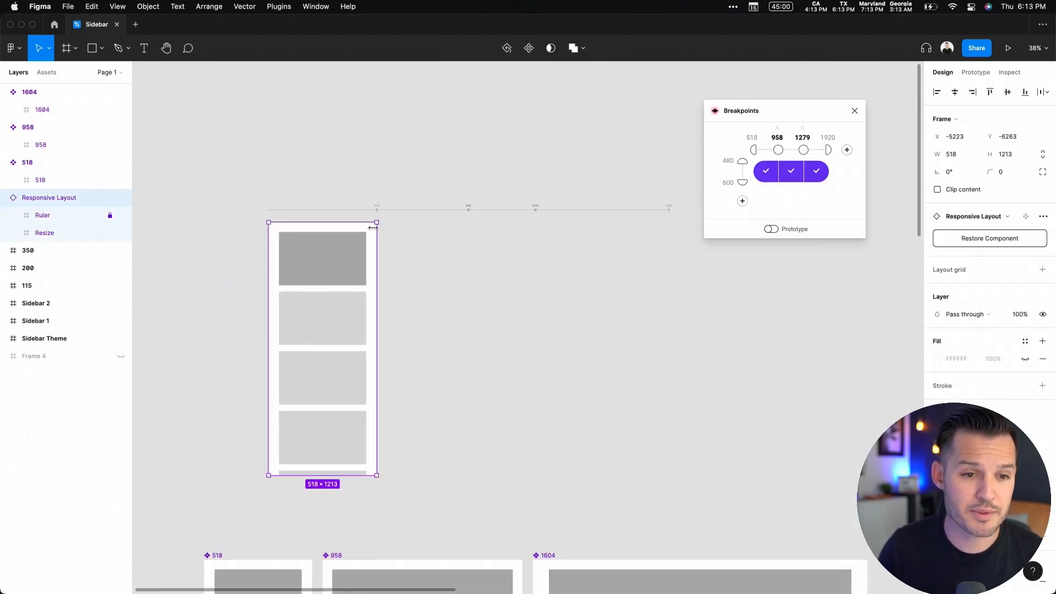
Widen the Responsive Layout frame to about 1503 px to preview the breakpoint layouts switching
drag(827, 113, 963, 253)
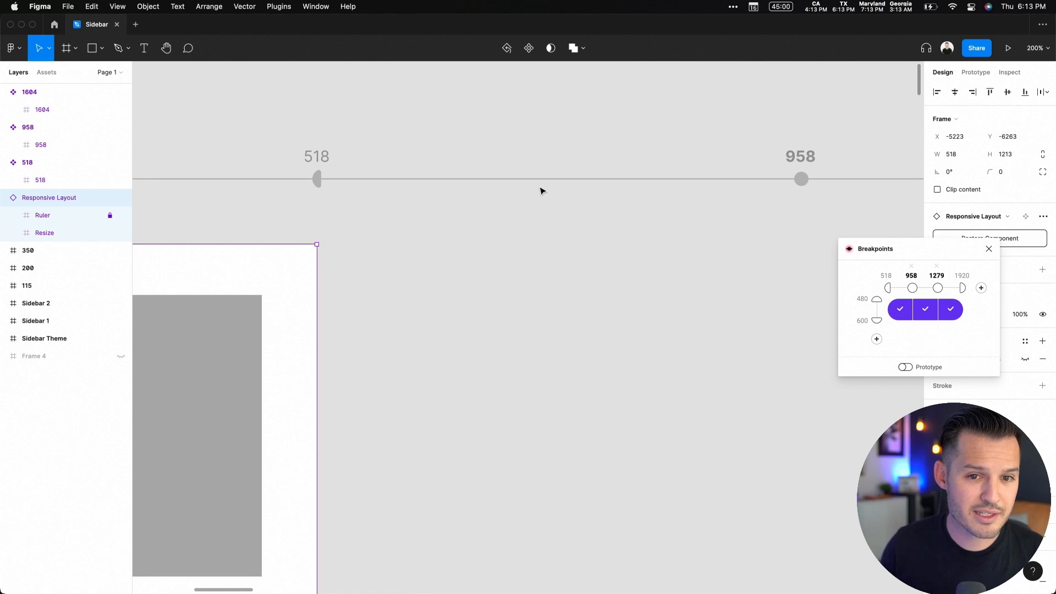
scroll(540, 191, right, 15)
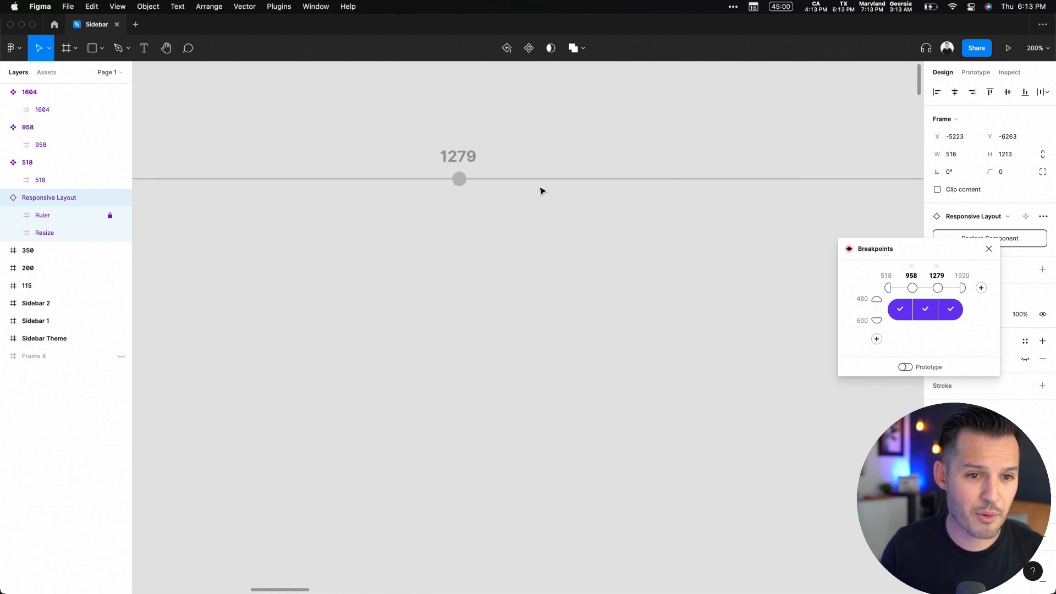
scroll(533, 191, left, 6)
scroll(533, 191, left, 3)
key(super+minus)
key(super+minus)
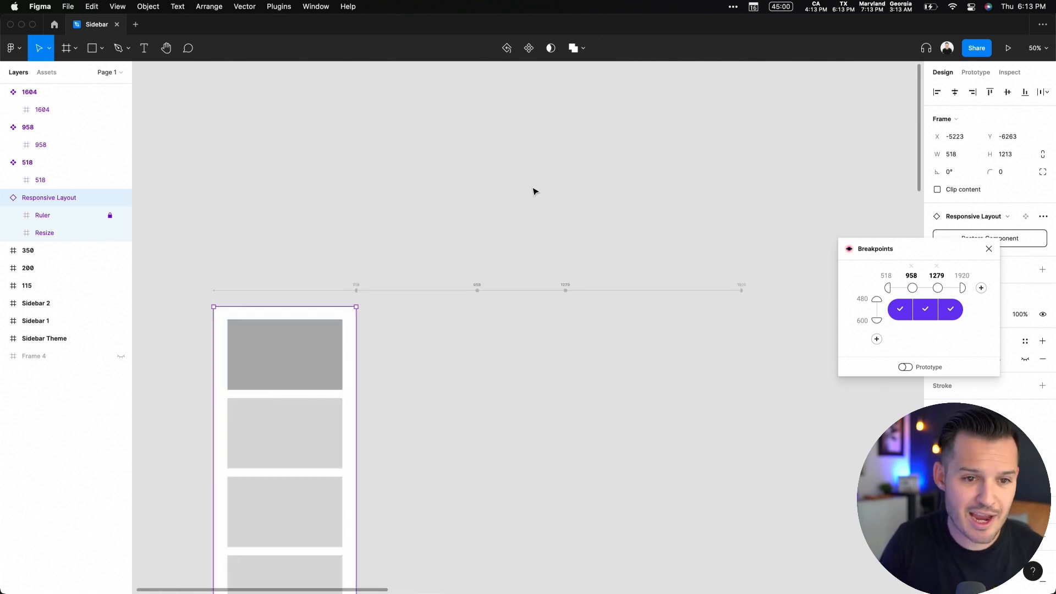
drag(486, 268, 506, 125)
click(486, 176)
click(350, 287)
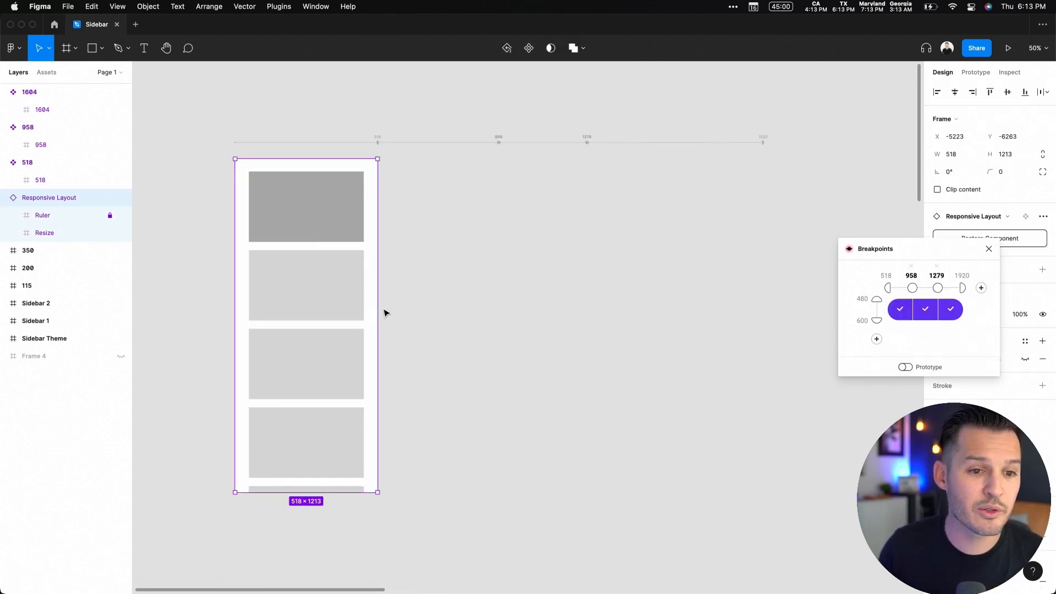
drag(379, 305, 650, 293)
key(minus)
key(minus)
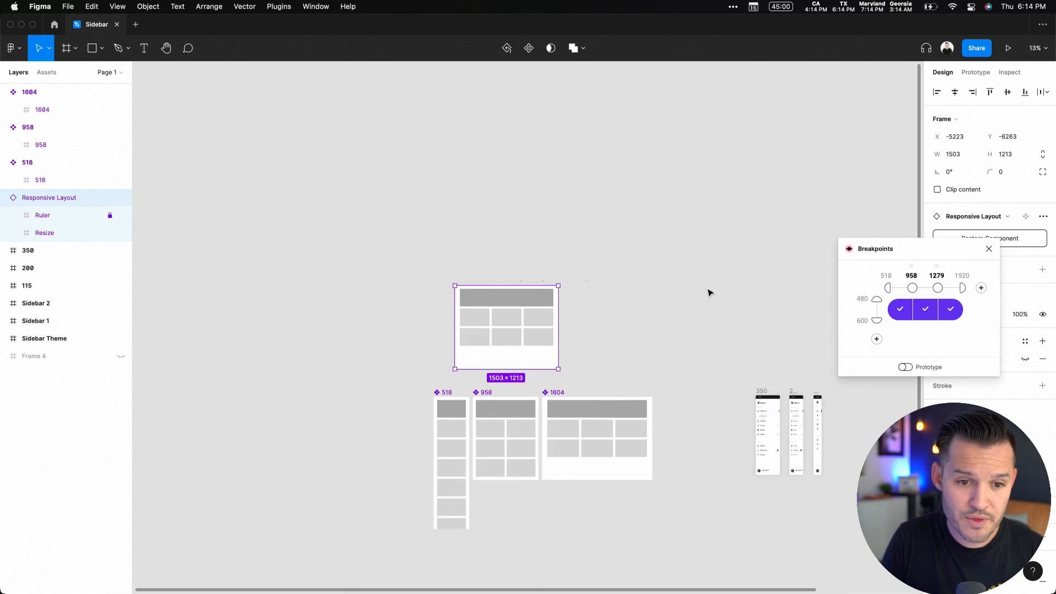
Duplicate the 1604 frame beside it and rename the copy 1920
key(equal)
click(659, 394)
drag(684, 423, 789, 175)
click(680, 214)
click(537, 213)
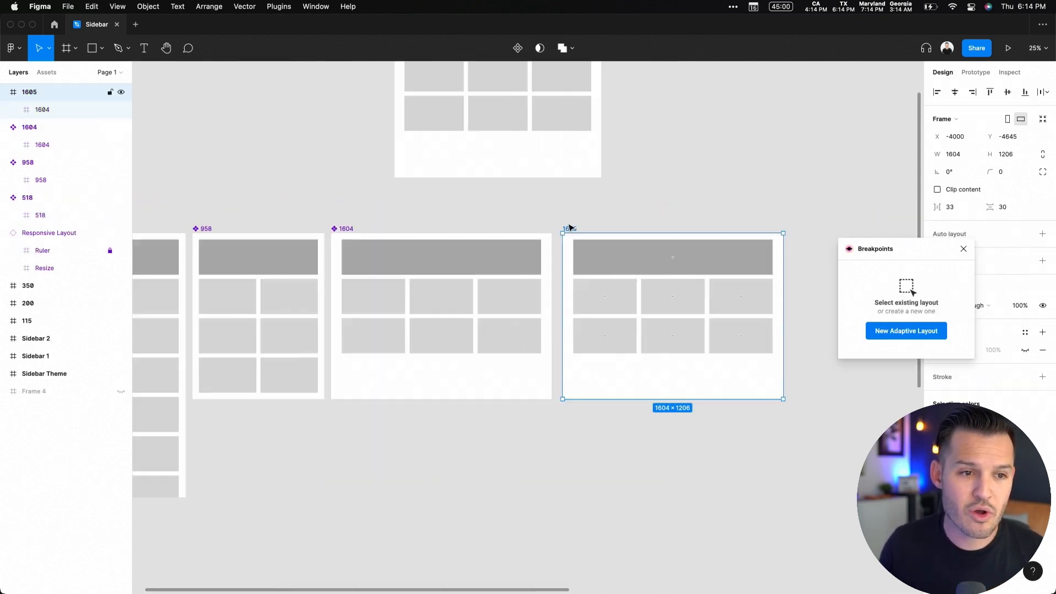
double_click(29, 92)
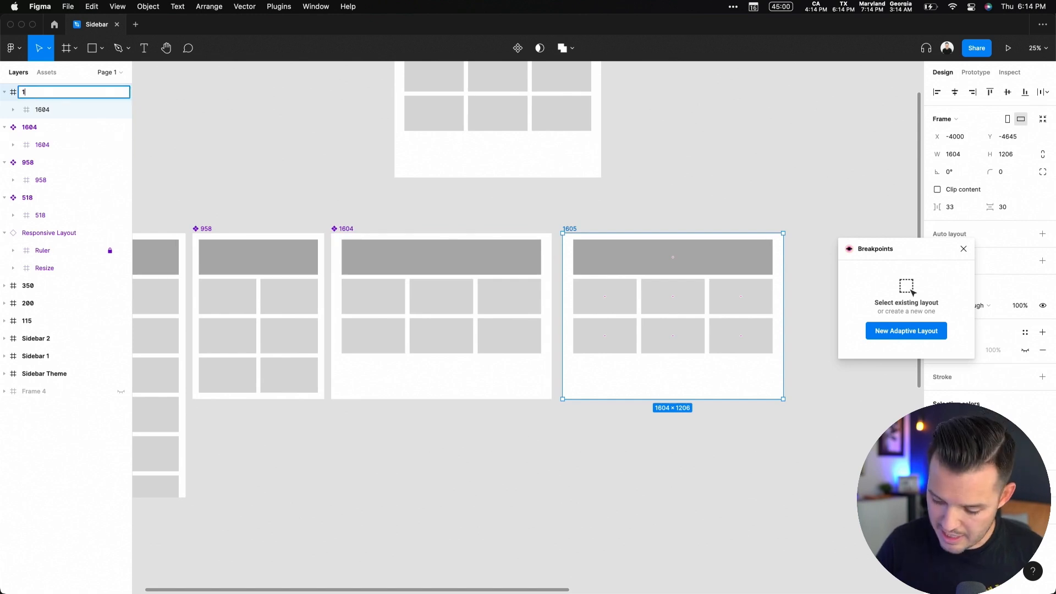
key(Return)
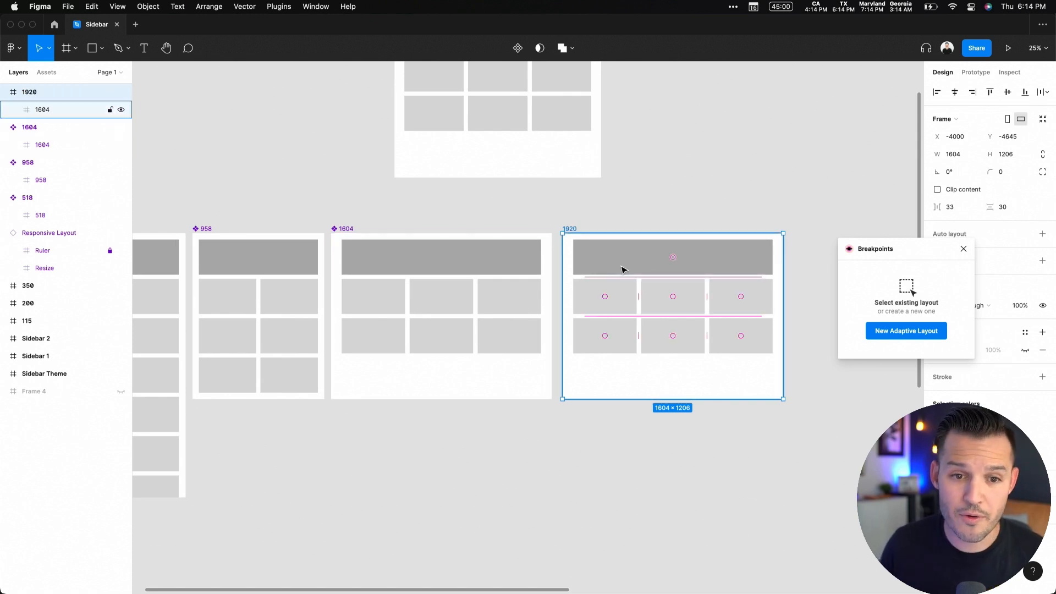
Group the hero and the six boxes inside the 1920 frame
click(620, 268)
click(714, 247)
shift+click(65, 132)
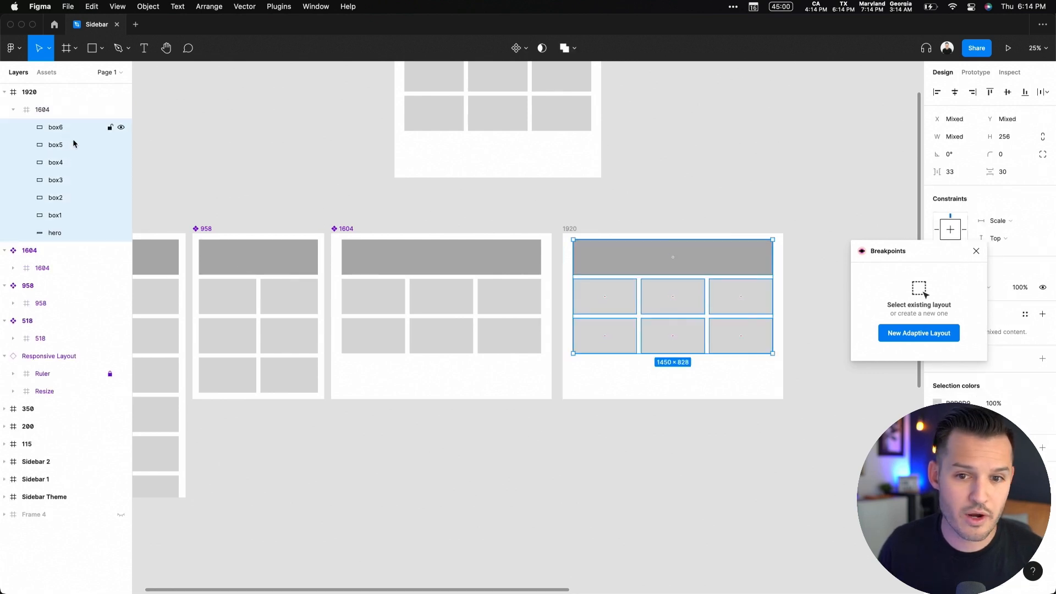
drag(924, 258, 801, 110)
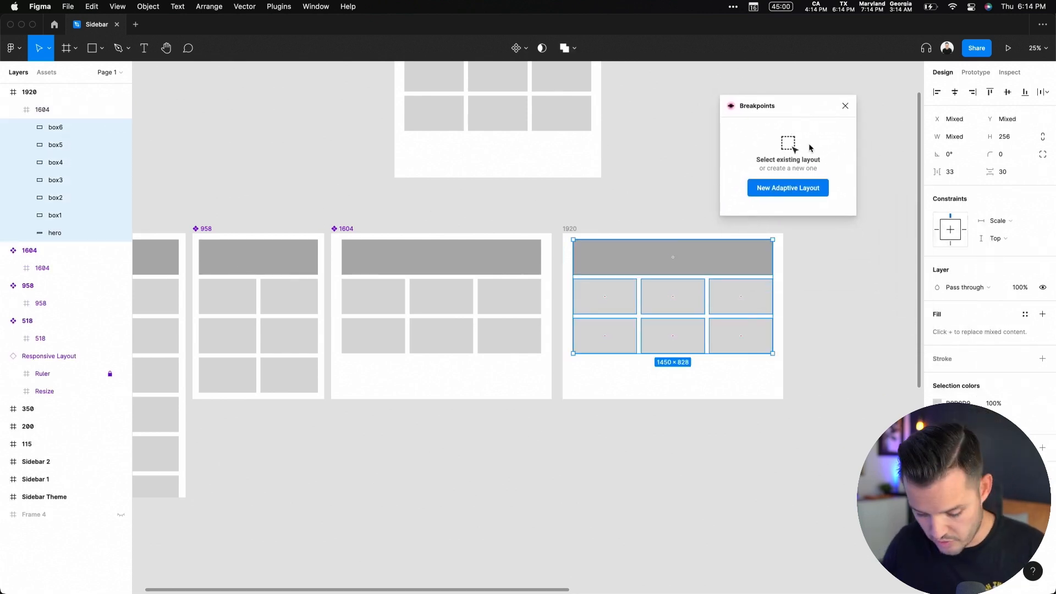
key(super+g)
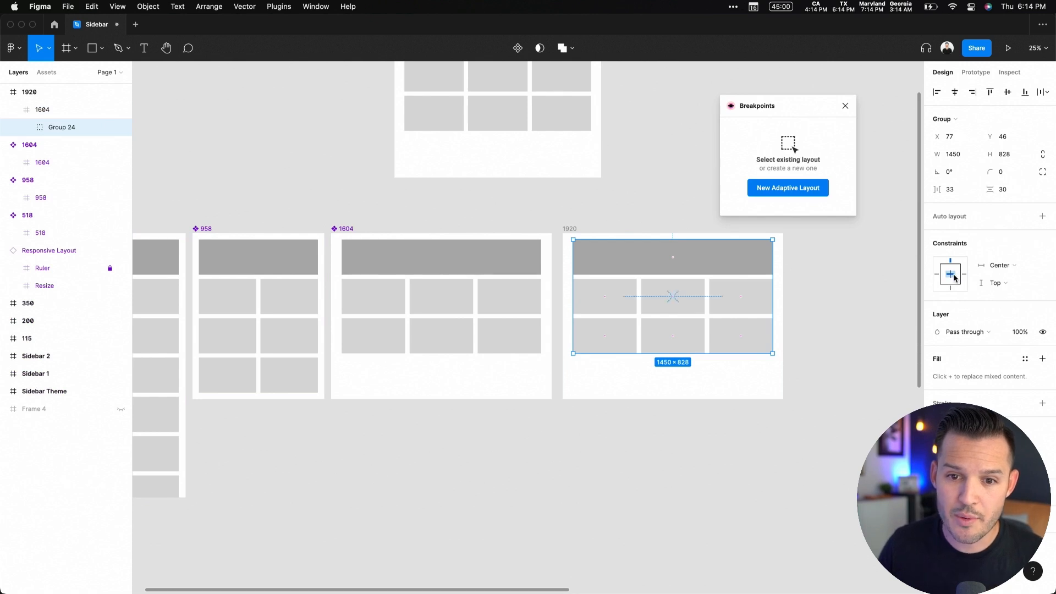
click(612, 224)
click(569, 229)
drag(783, 302, 844, 302)
key(super+z)
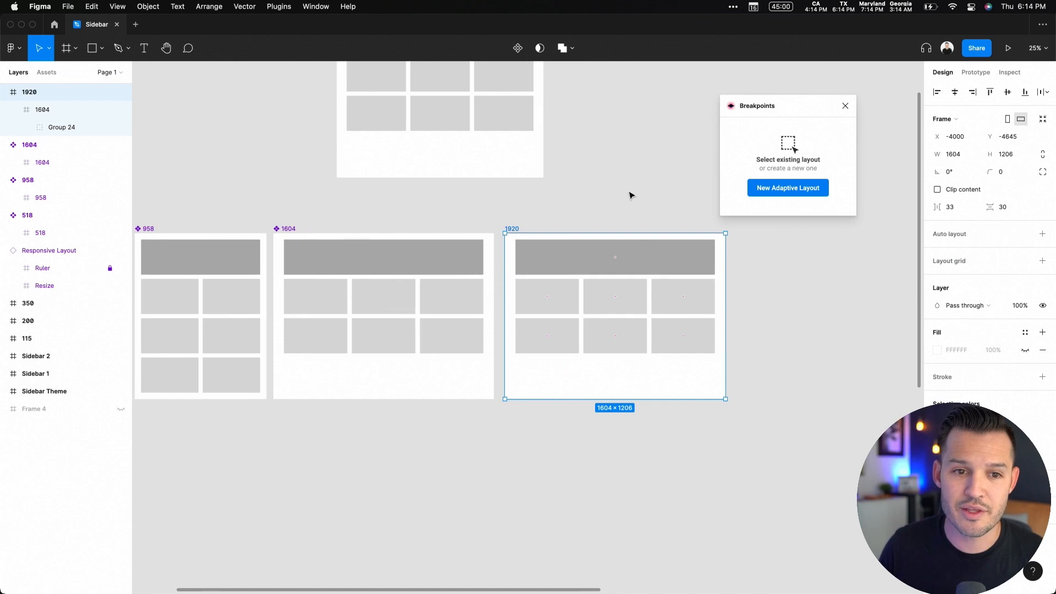
Add a new 1920–1930 breakpoint to the Responsive Layout and assign the 1920 frame as its master layout
scroll(631, 195, up, 5)
click(531, 171)
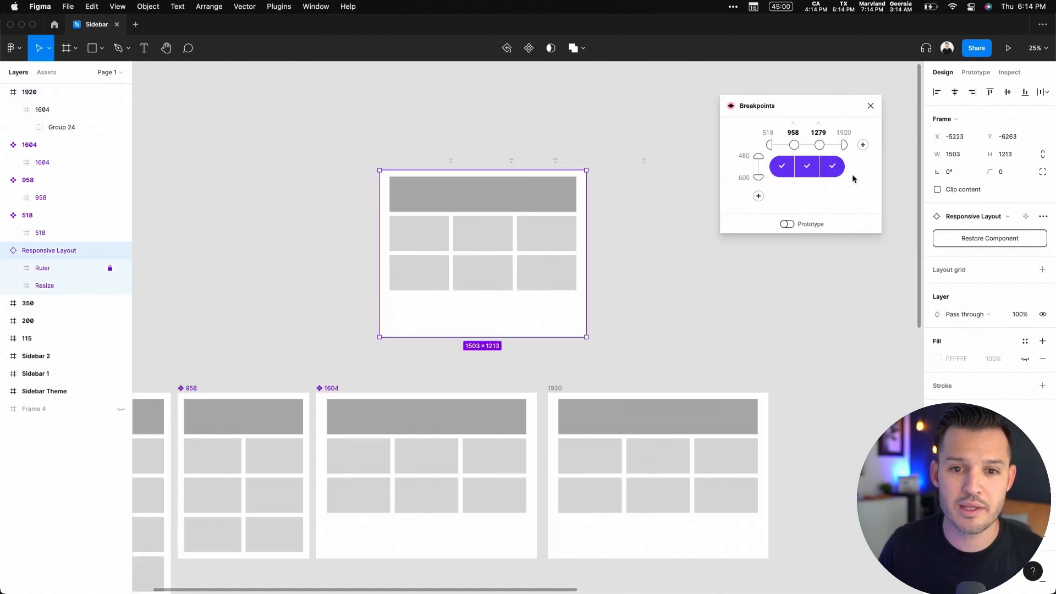
click(863, 146)
click(858, 166)
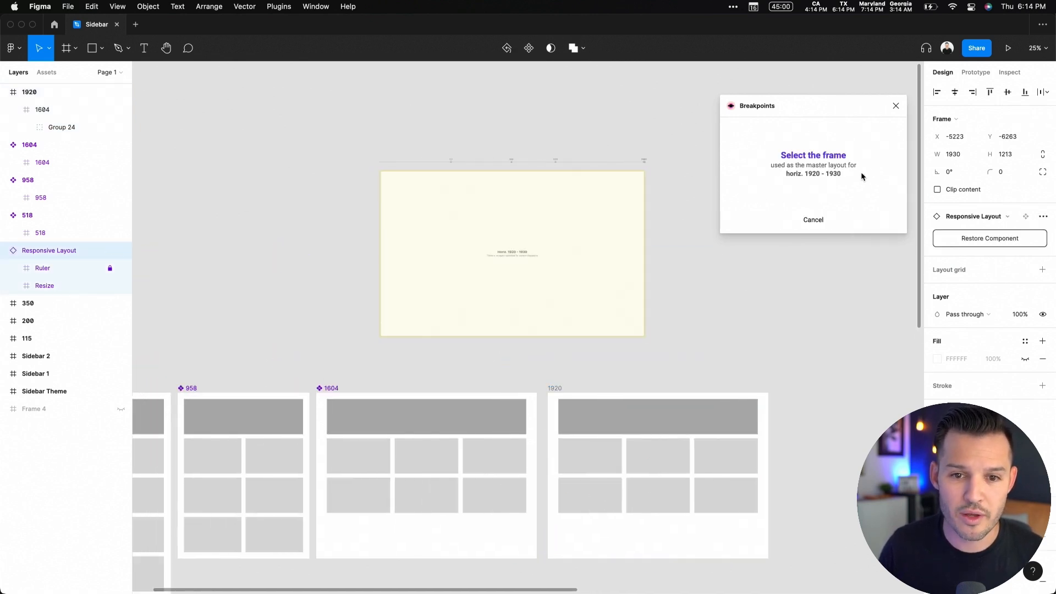
click(554, 388)
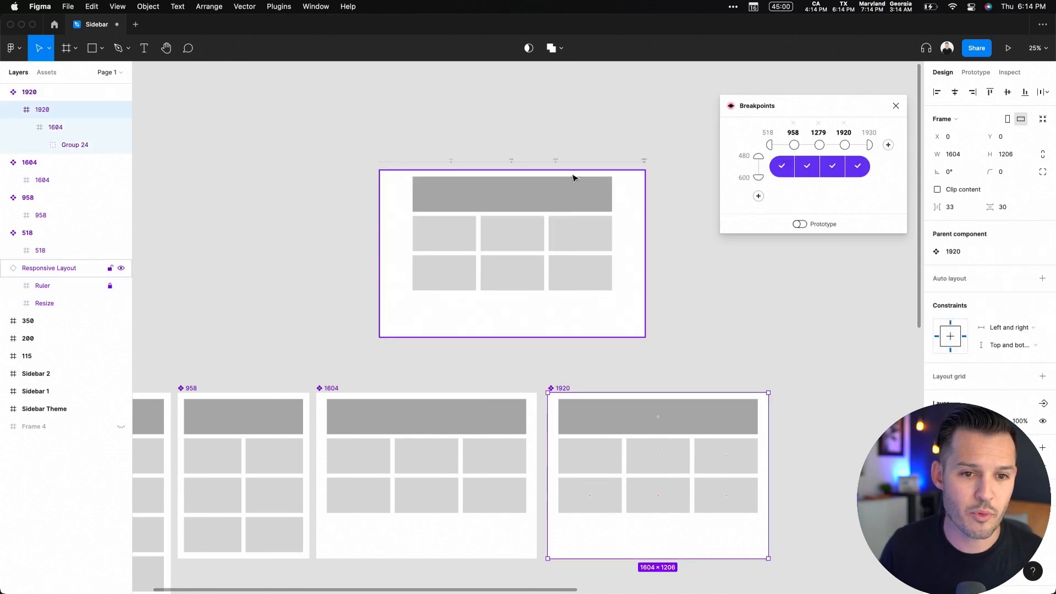
Resize the Responsive Layout frame through wider widths, ending at about 1943 px, to preview the 1920 breakpoint
click(632, 206)
drag(647, 217, 726, 225)
drag(794, 227, 616, 189)
scroll(605, 184, right, 5)
drag(374, 231, 501, 233)
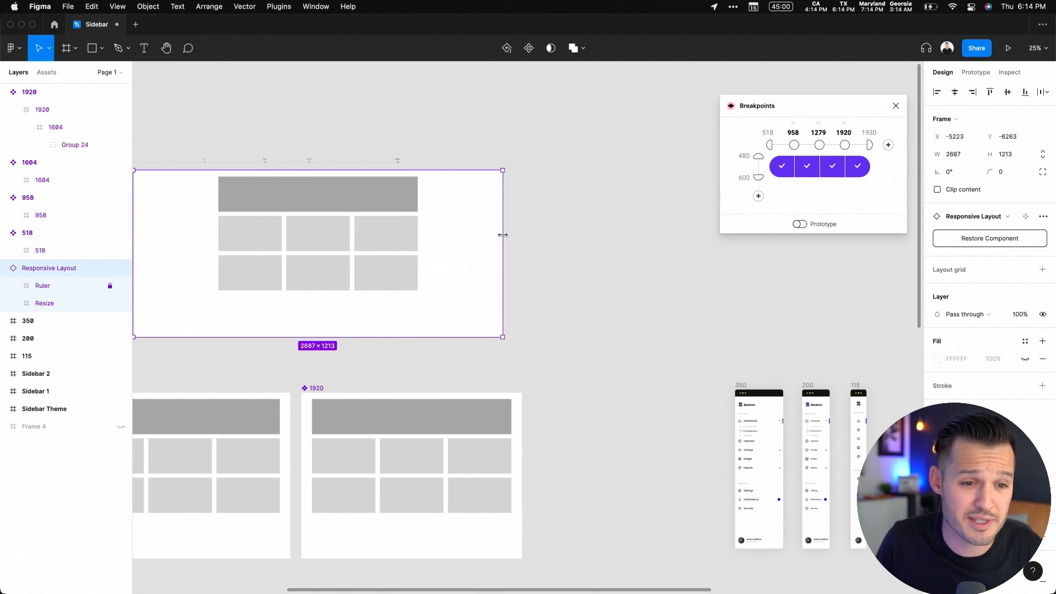
scroll(506, 238, left, 5)
scroll(508, 238, left, 1)
drag(689, 233, 399, 217)
drag(490, 218, 578, 208)
drag(504, 217, 582, 207)
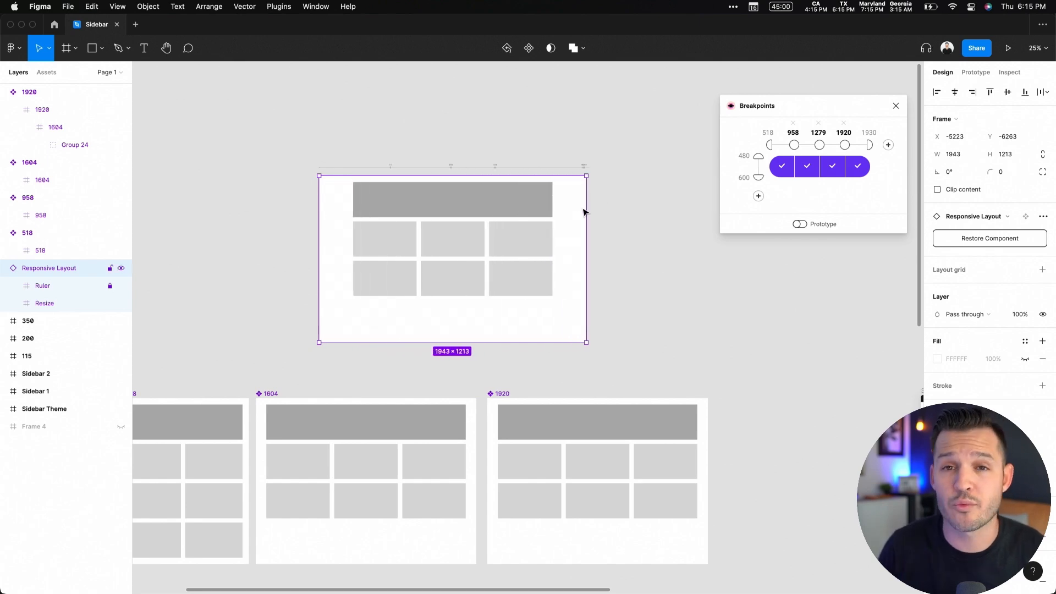